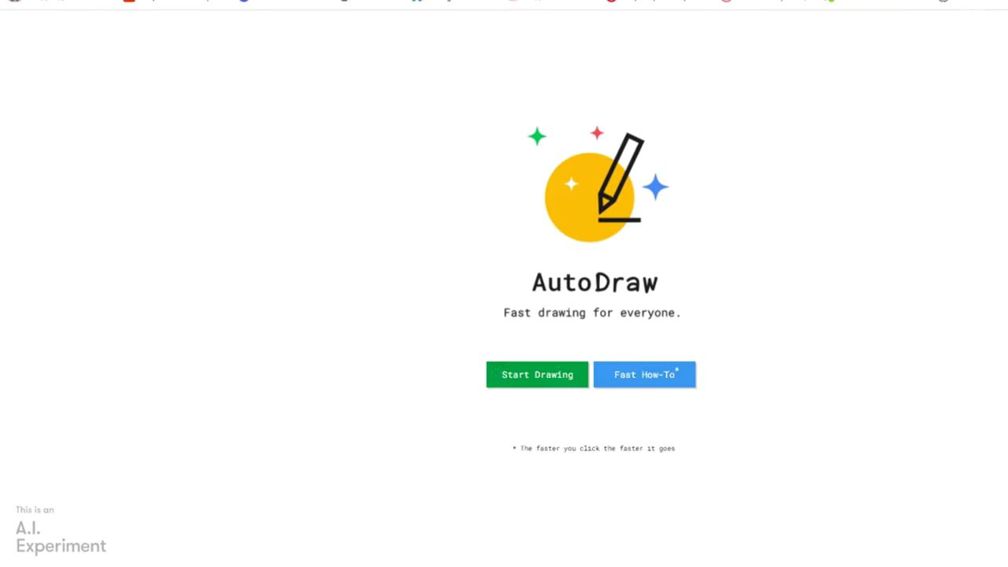
Start a new drawing and sketch a house with two walls, a closed roof and two windows.
left_click(537, 380)
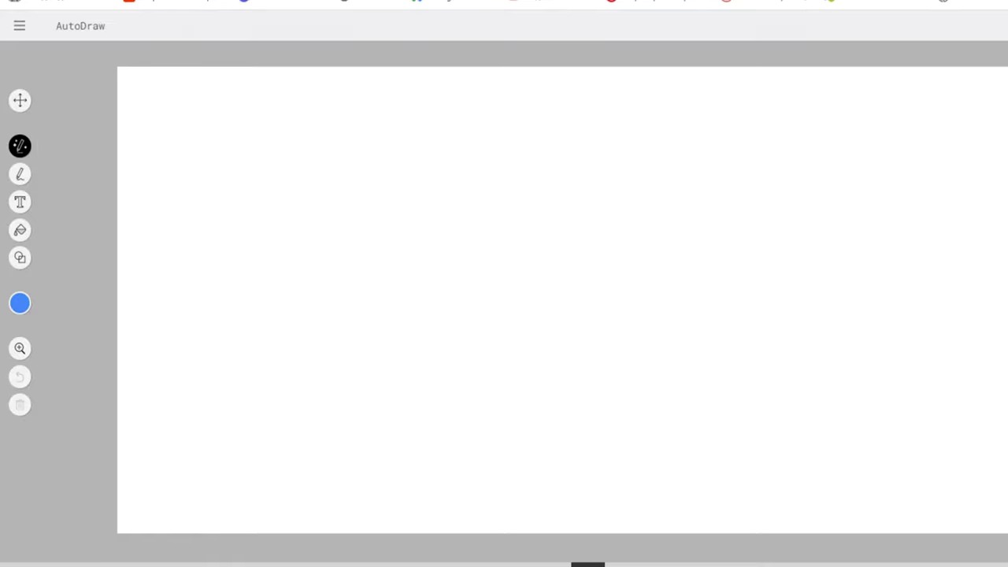
mouse_move(350, 191)
left_mouse_down()
mouse_move(490, 191)
mouse_move(445, 131)
left_mouse_up()
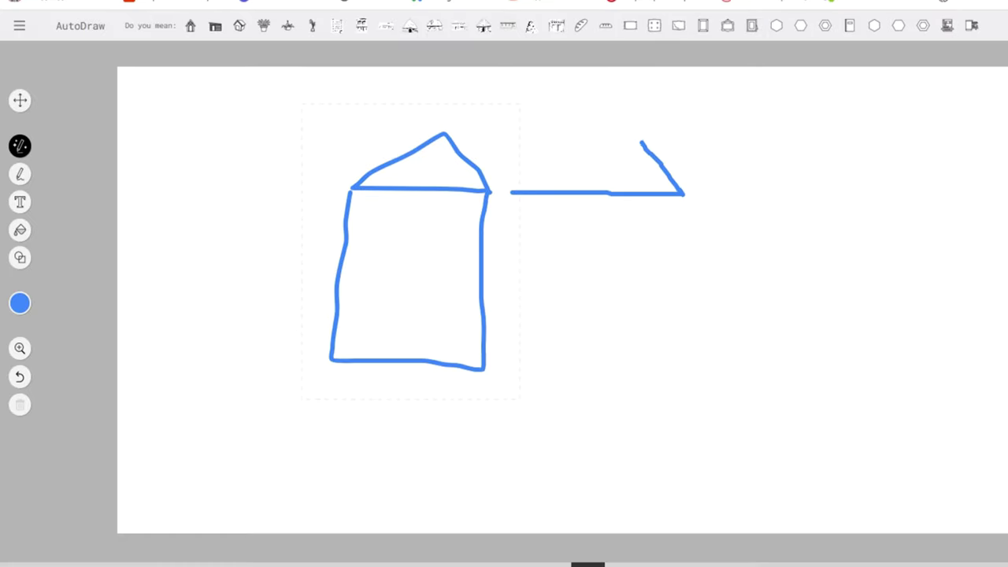
left_click_drag(483, 369, 681, 196)
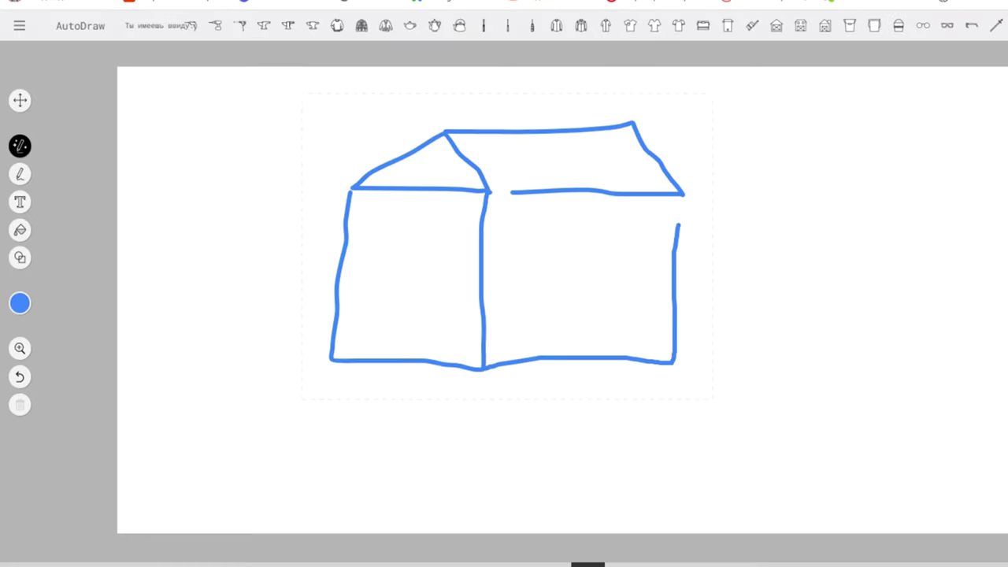
left_click_drag(384, 234, 377, 233)
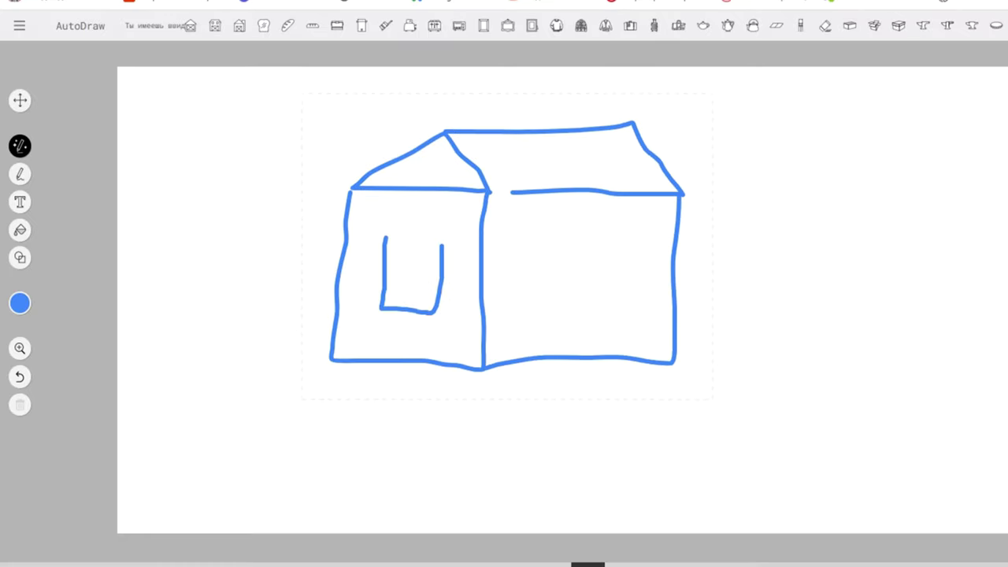
mouse_move(543, 231)
left_mouse_down()
mouse_move(581, 292)
mouse_move(540, 232)
left_mouse_up()
left_click_drag(489, 192, 512, 191)
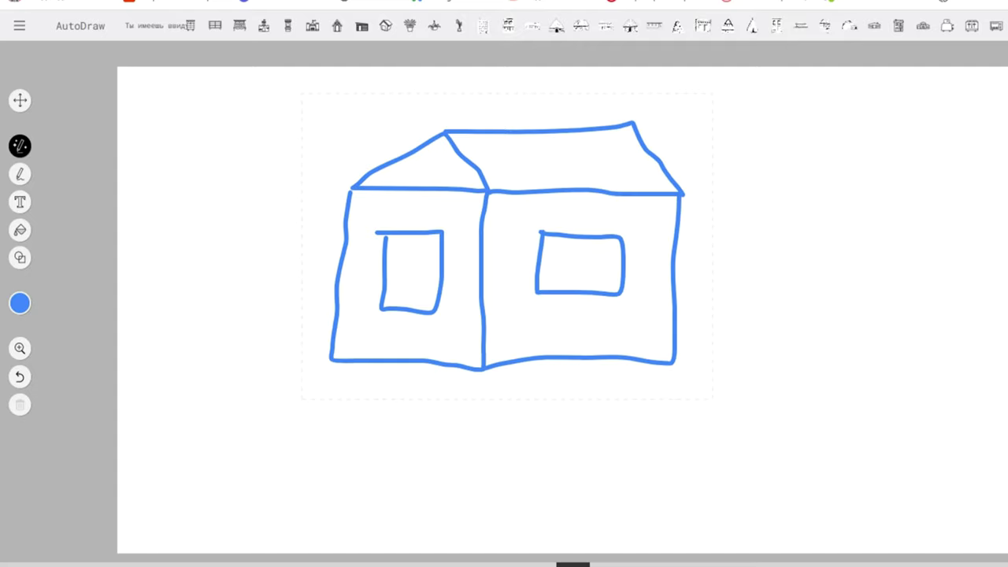
Box-select the whole house sketch, then try the Shape tool and return to AutoDraw.
left_click(19, 100)
left_click_drag(281, 118, 696, 390)
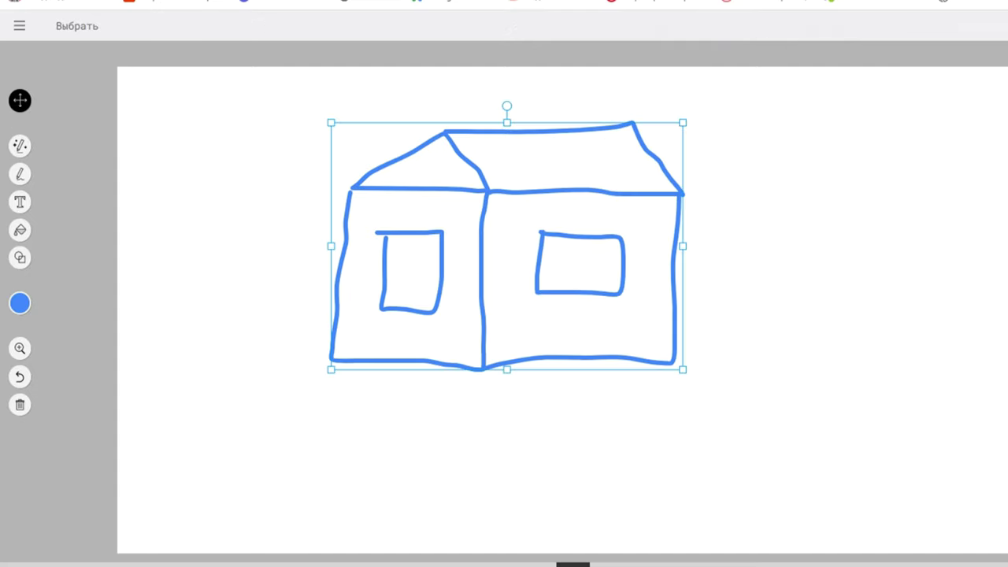
left_click(19, 145)
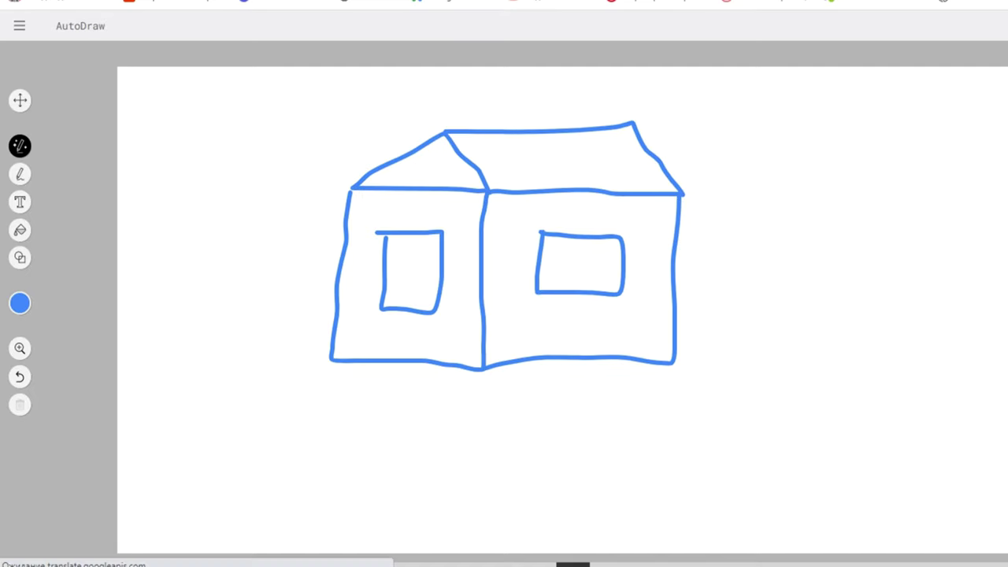
left_click(20, 257)
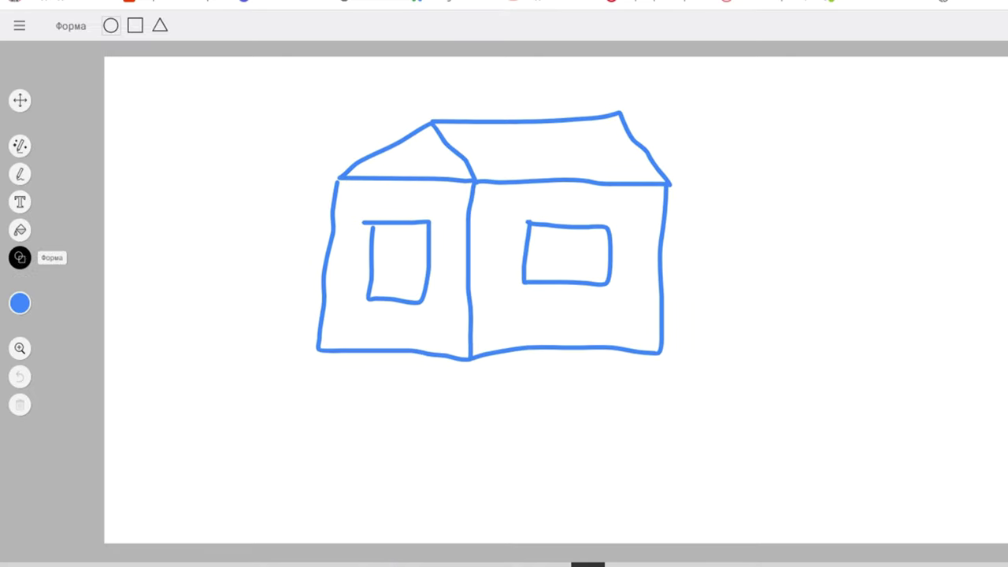
left_click(20, 145)
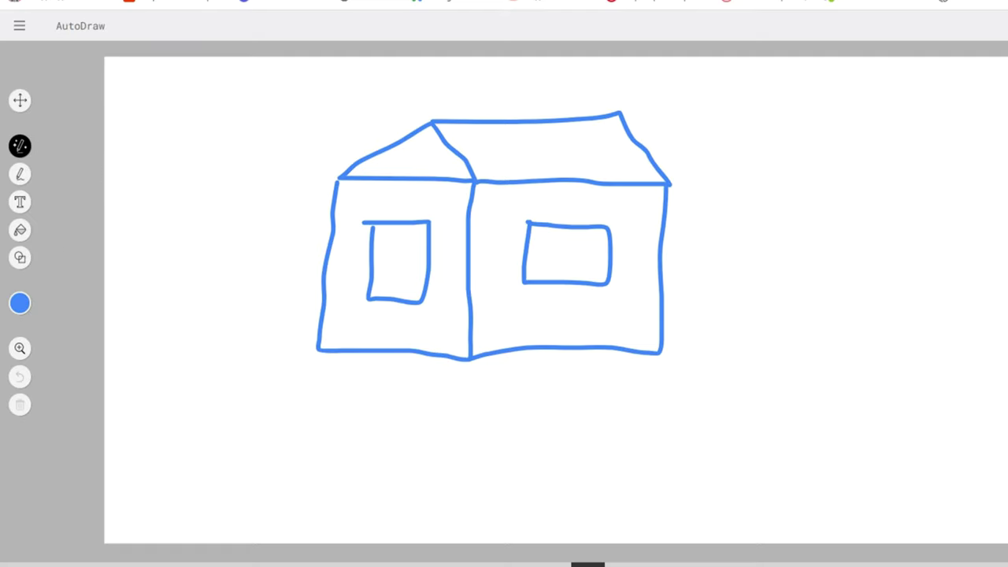
Open and close the main menu, then sketch a heart at the canvas's upper left.
left_click(19, 25)
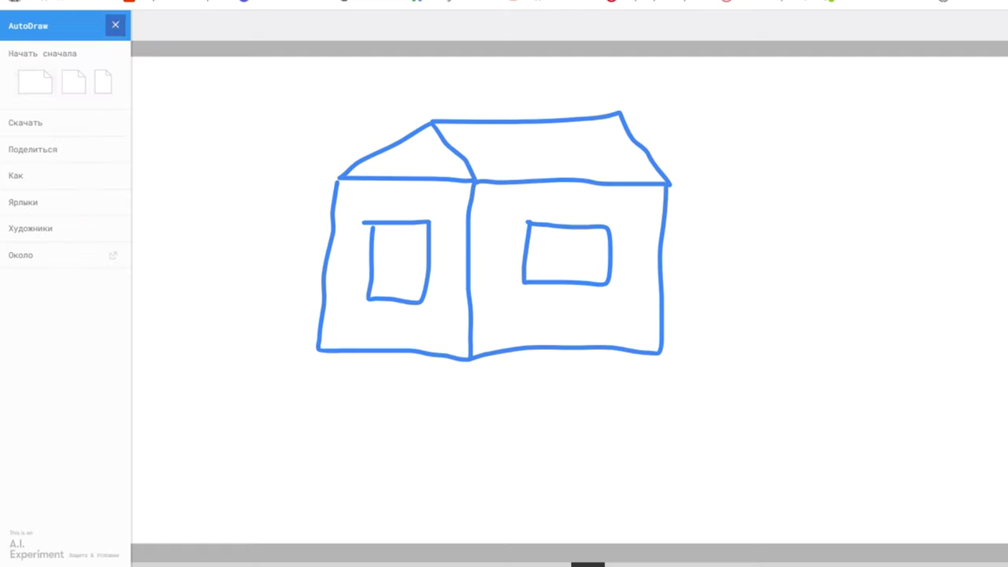
left_click(115, 25)
left_click_drag(217, 110, 246, 118)
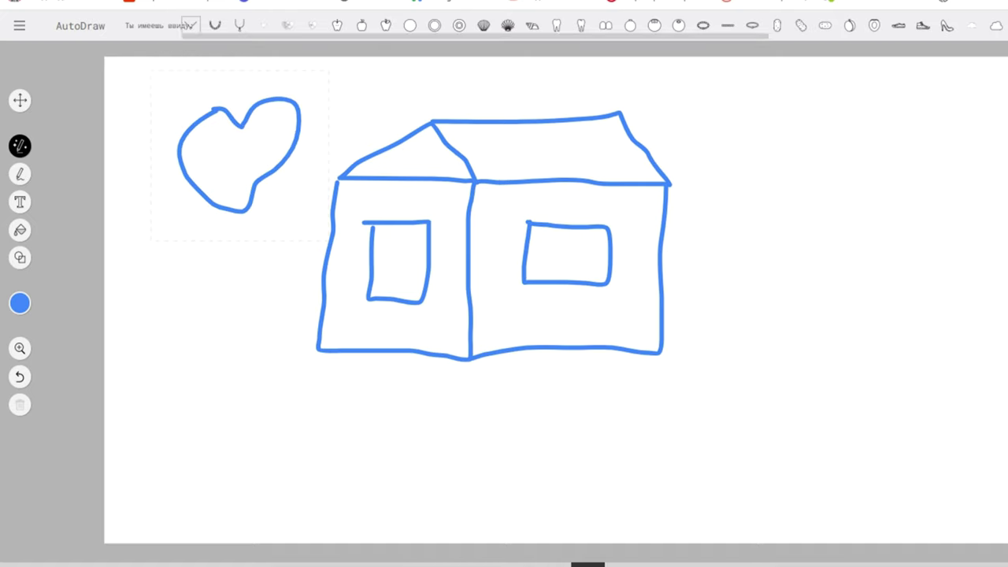
Swap the heart doodle through suggested icons, ending on the round fruit with a leaf.
left_click(190, 25)
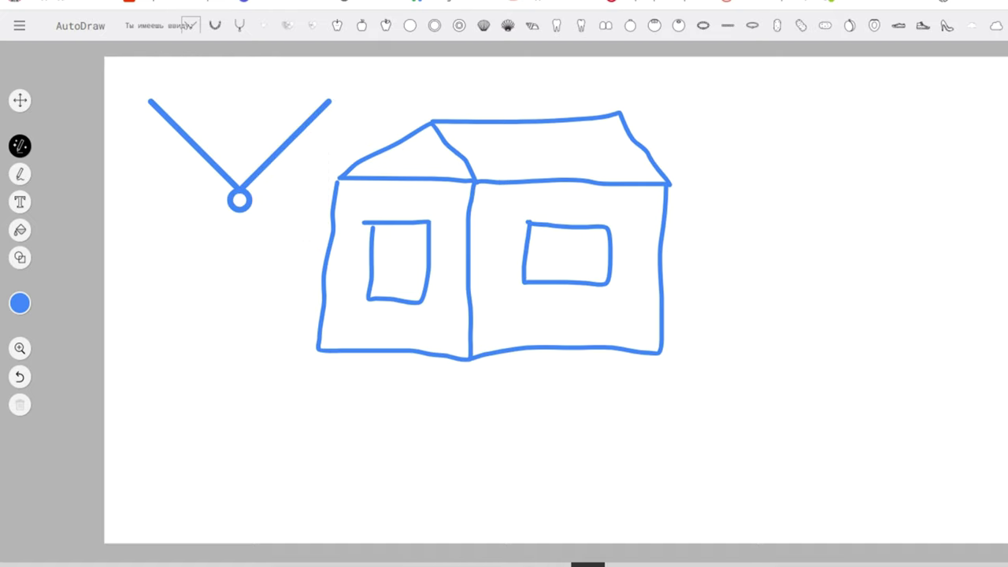
left_click(874, 26)
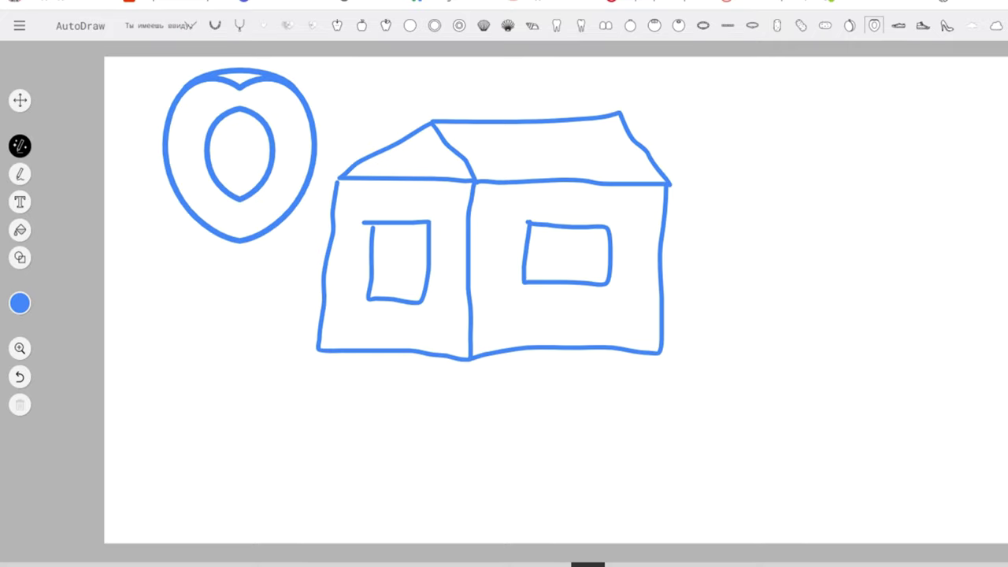
left_click(850, 26)
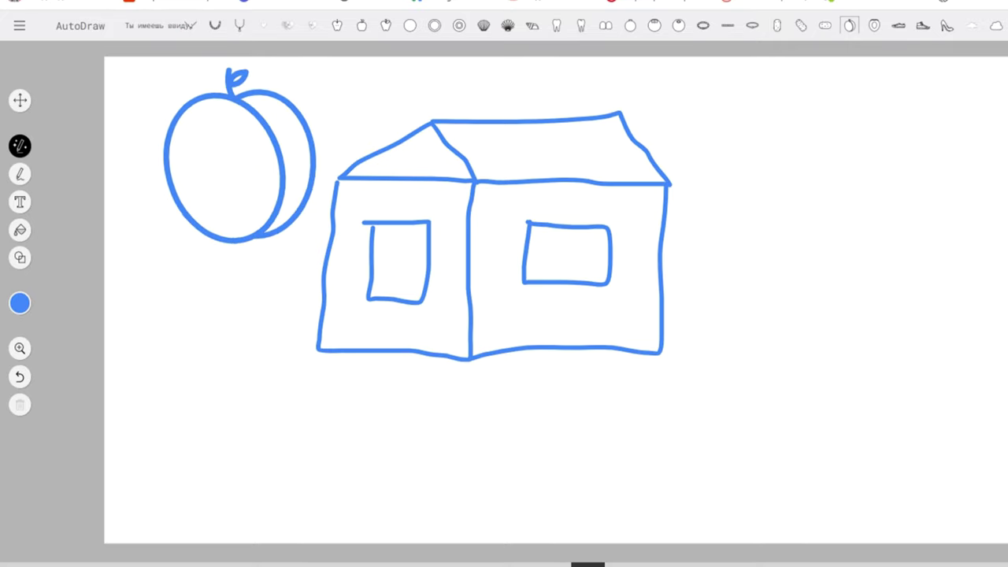
Open and close a new browser tab, then bring up the AutoDraw main menu.
key("ctrl+t")
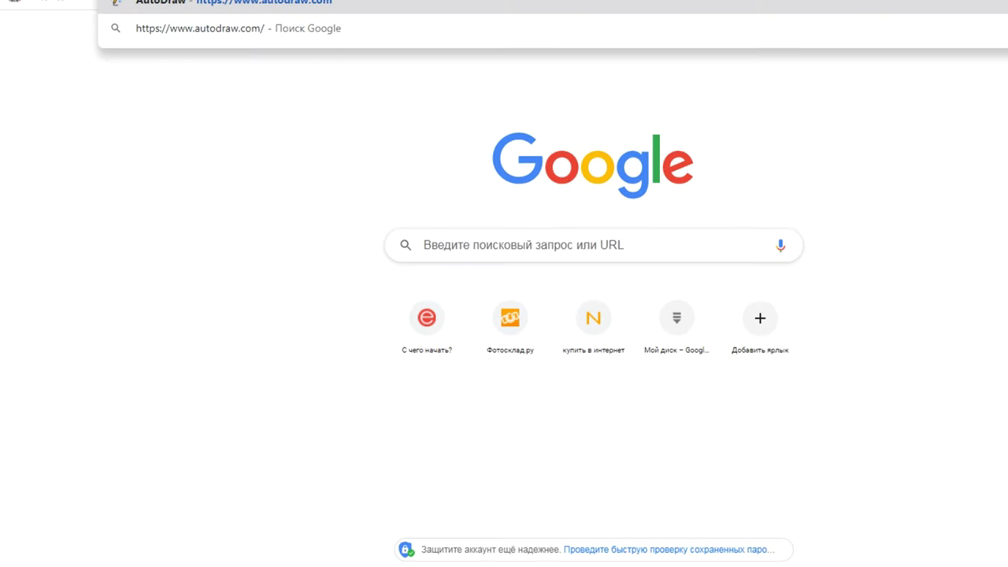
key("ctrl+w")
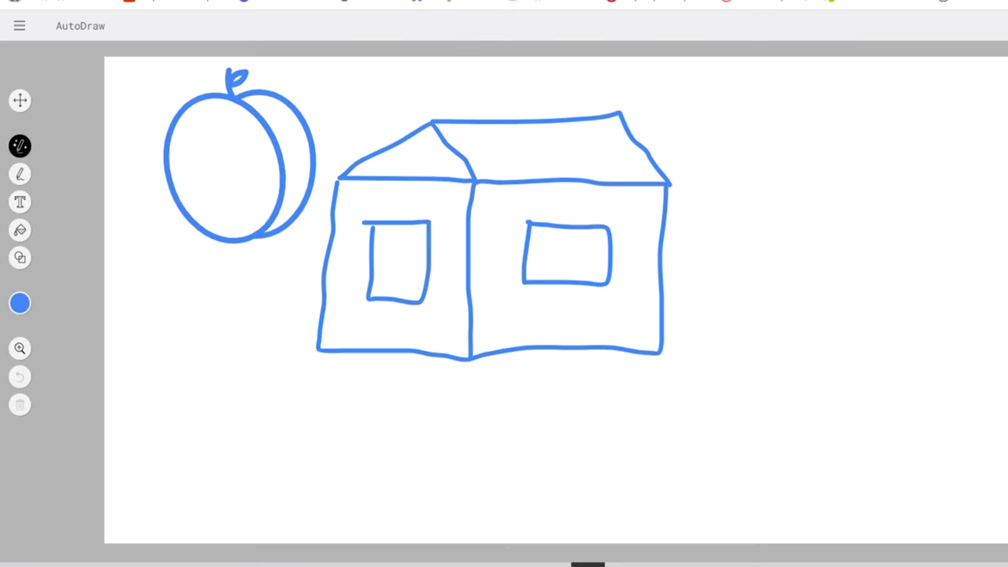
left_click(19, 25)
Start over on a blank 4:3 canvas and sketch a peaked house outline with a door.
left_click(103, 79)
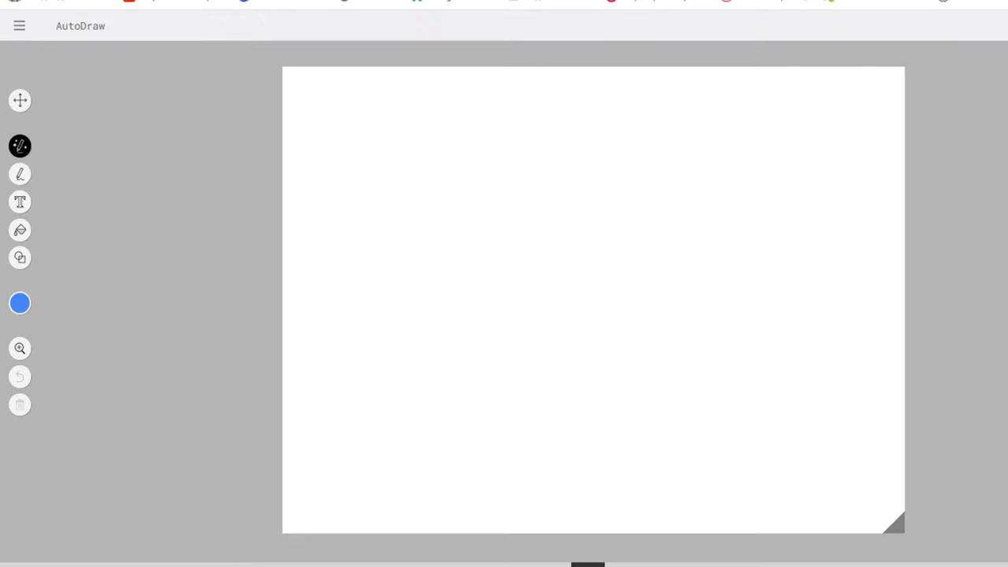
left_click(18, 25)
left_click(103, 79)
left_click_drag(399, 172, 520, 159)
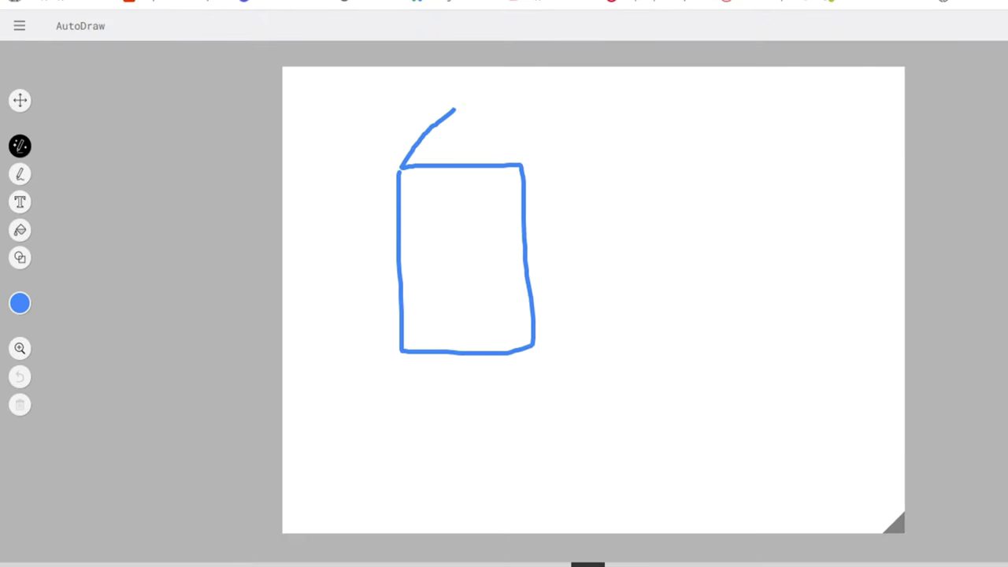
left_click_drag(431, 206, 431, 204)
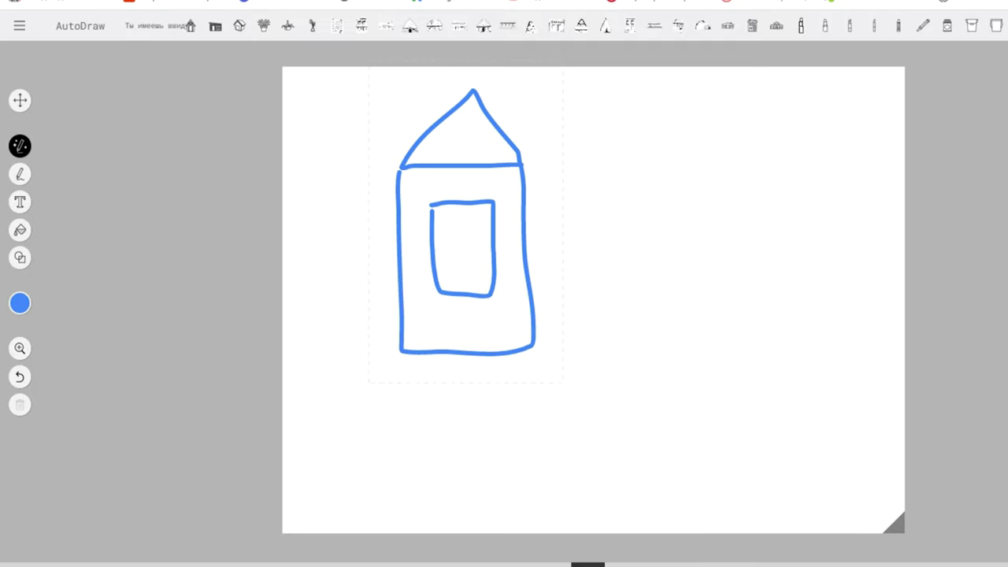
Cycle suggestions from house to potted plant to hanging plant, then clear the canvas.
left_click(239, 25)
left_click(263, 26)
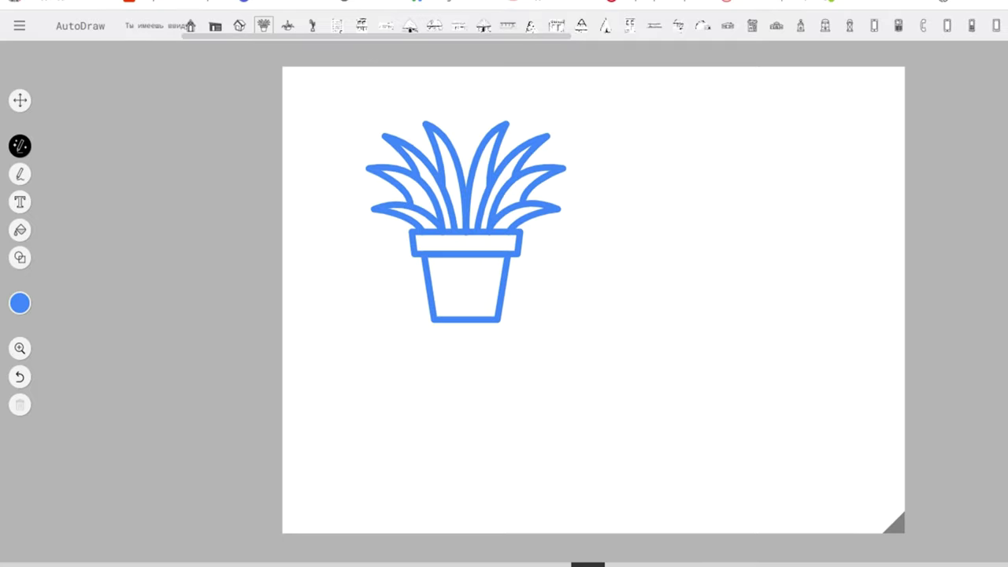
left_click(288, 25)
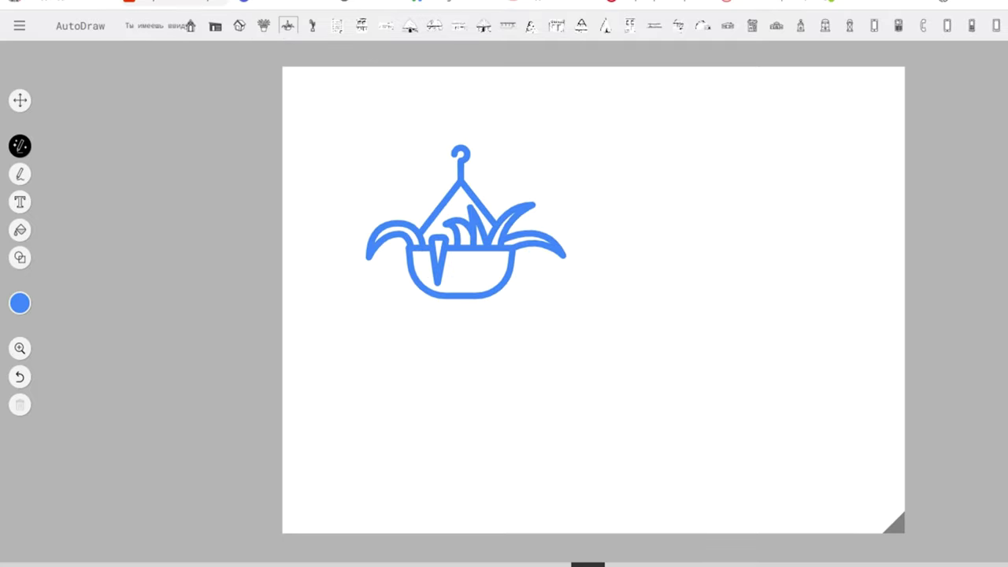
left_click(20, 25)
left_click(47, 49)
Sketch a heart pierced by a feathered arrow with an arrowhead.
mouse_move(558, 213)
left_mouse_down()
mouse_move(524, 362)
mouse_move(634, 288)
mouse_move(557, 213)
left_mouse_up()
left_click_drag(534, 283, 746, 191)
left_click_drag(693, 219, 732, 224)
left_click_drag(720, 206, 773, 207)
mouse_move(734, 162)
left_mouse_down()
mouse_move(740, 193)
mouse_move(697, 214)
left_mouse_up()
mouse_move(473, 326)
left_mouse_down()
mouse_move(369, 387)
mouse_move(415, 385)
left_mouse_up()
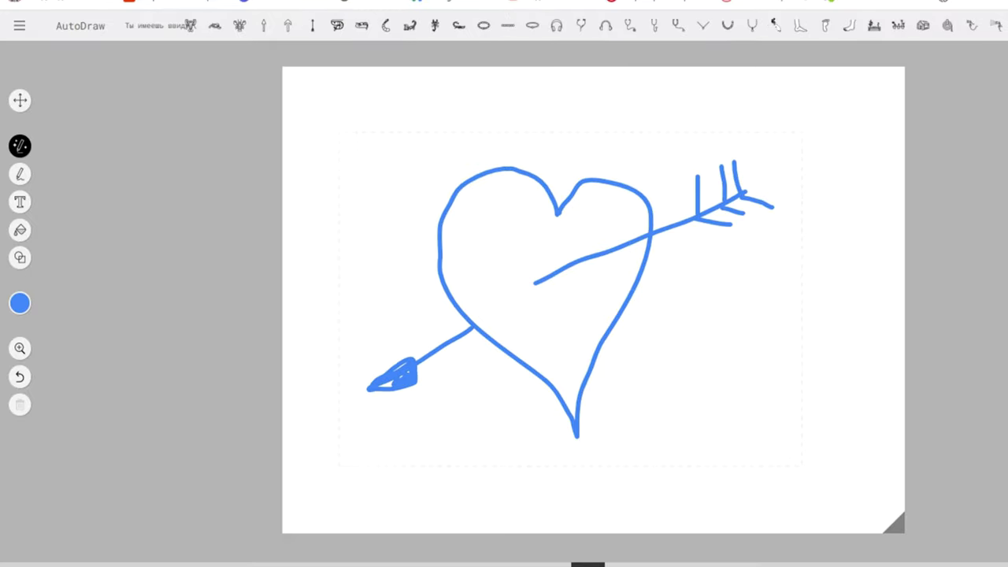
Cycle suggestions through two lobsters, headphones and a garden bed, ending on three potted plants.
left_click(190, 25)
left_click(240, 25)
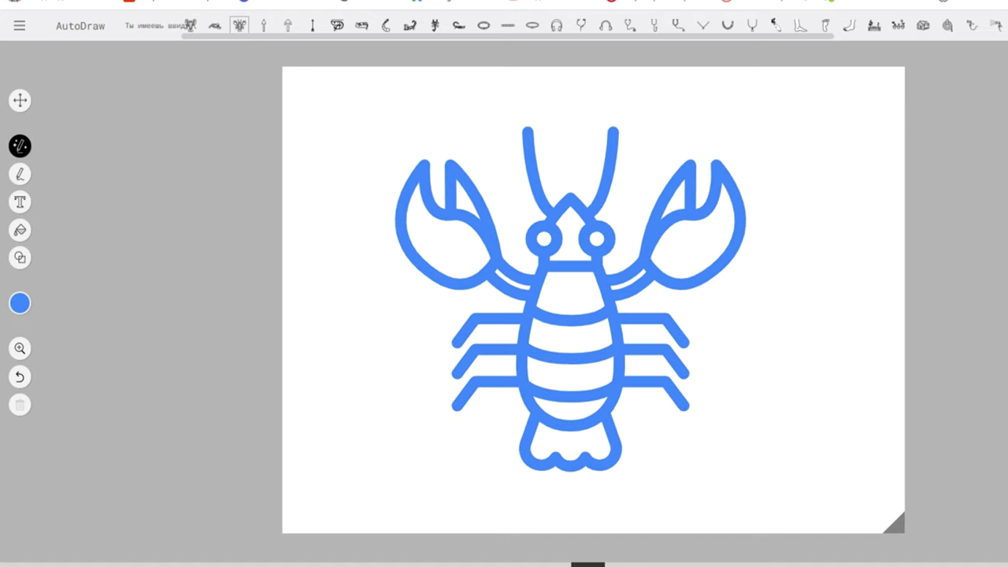
left_click(556, 25)
left_click(874, 25)
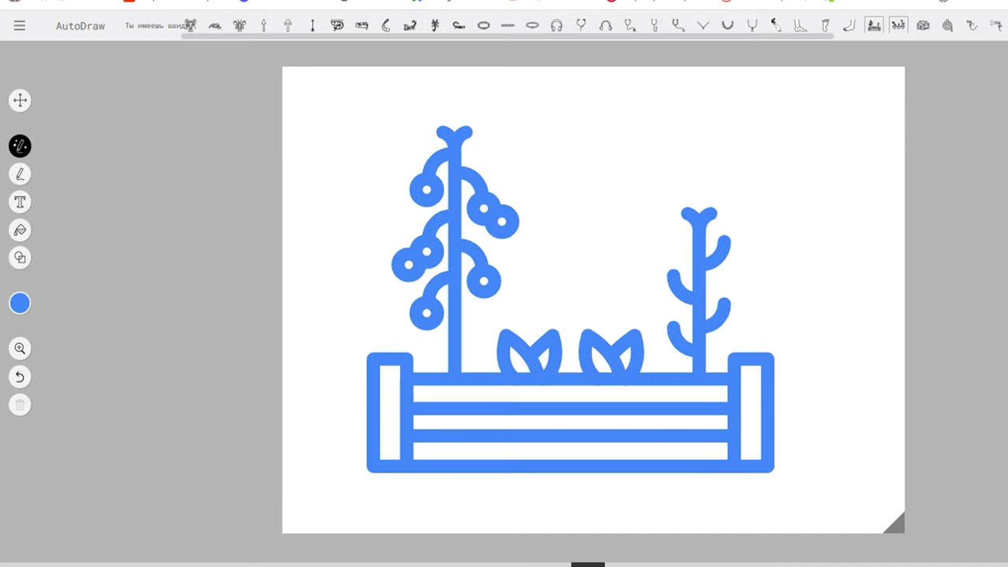
left_click(899, 25)
left_click(19, 26)
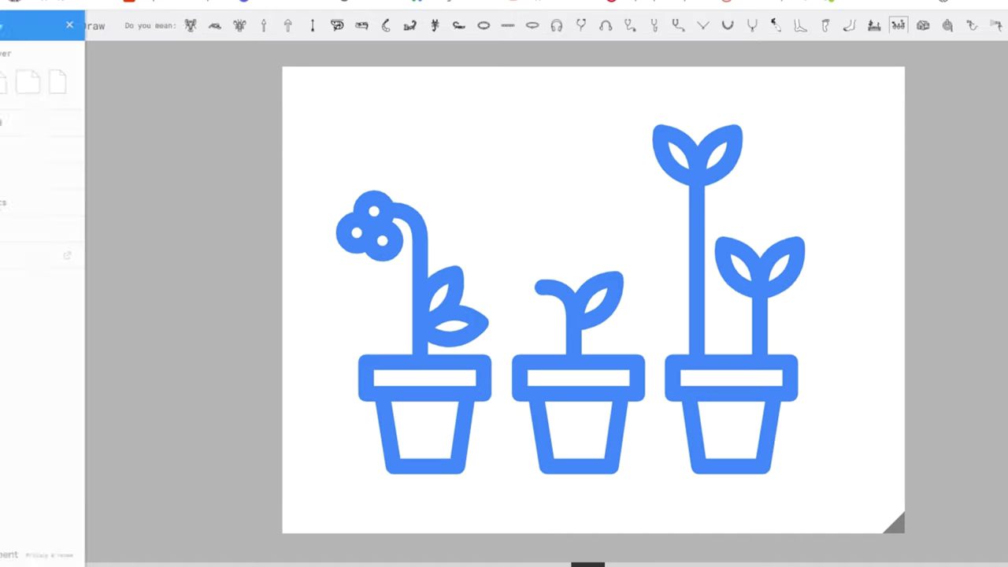
Clear the canvas, handwrite the word интро and draw an oval below it.
left_click(24, 74)
mouse_move(337, 126)
left_mouse_down()
mouse_move(341, 175)
mouse_move(384, 174)
left_mouse_up()
mouse_move(398, 132)
left_mouse_down()
mouse_move(408, 179)
mouse_move(449, 148)
mouse_move(456, 180)
left_mouse_up()
mouse_move(483, 130)
left_mouse_down()
mouse_move(490, 173)
mouse_move(496, 132)
mouse_move(539, 214)
left_mouse_up()
left_click_drag(526, 137, 529, 172)
mouse_move(611, 138)
left_mouse_down()
mouse_move(586, 169)
mouse_move(600, 132)
left_mouse_up()
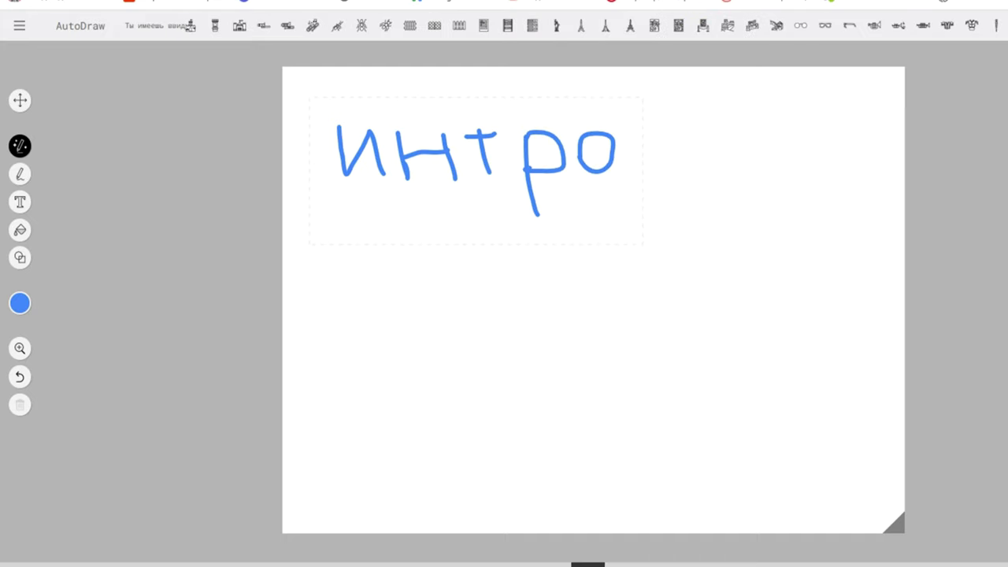
left_click_drag(430, 347, 425, 354)
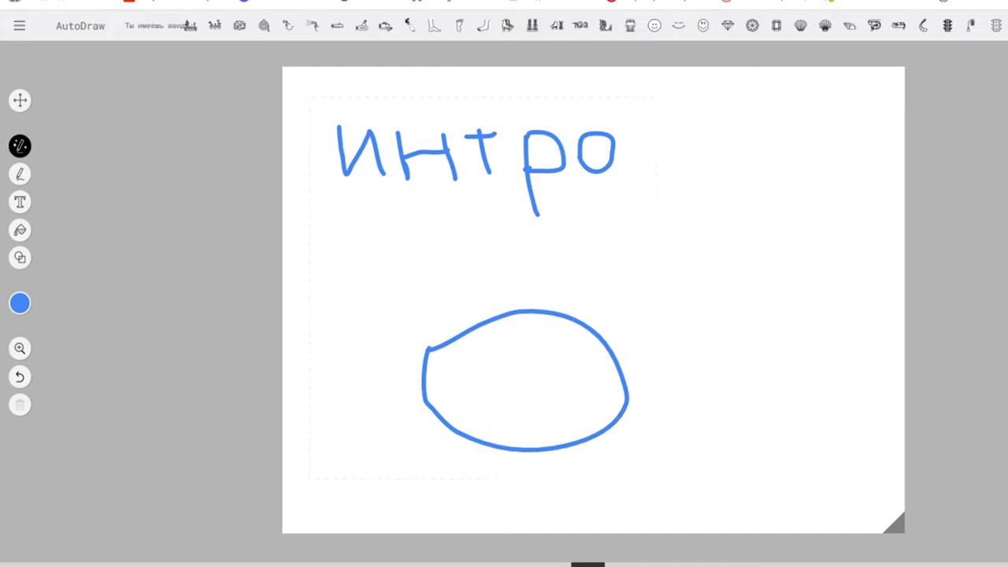
Try foot, diamond and trumpet suggestions, settle on the greenhouse, then clear the canvas.
left_click(483, 25)
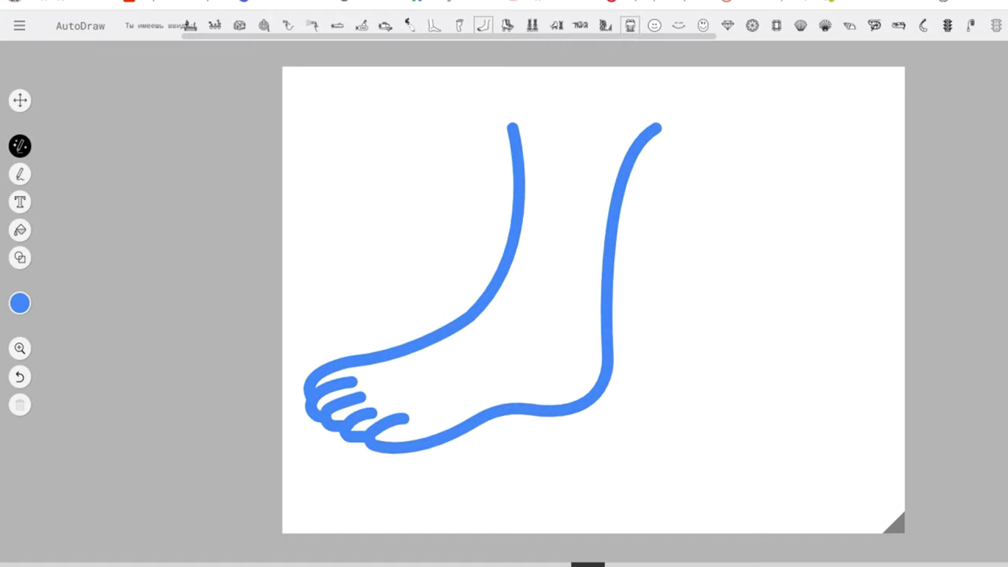
left_click(727, 25)
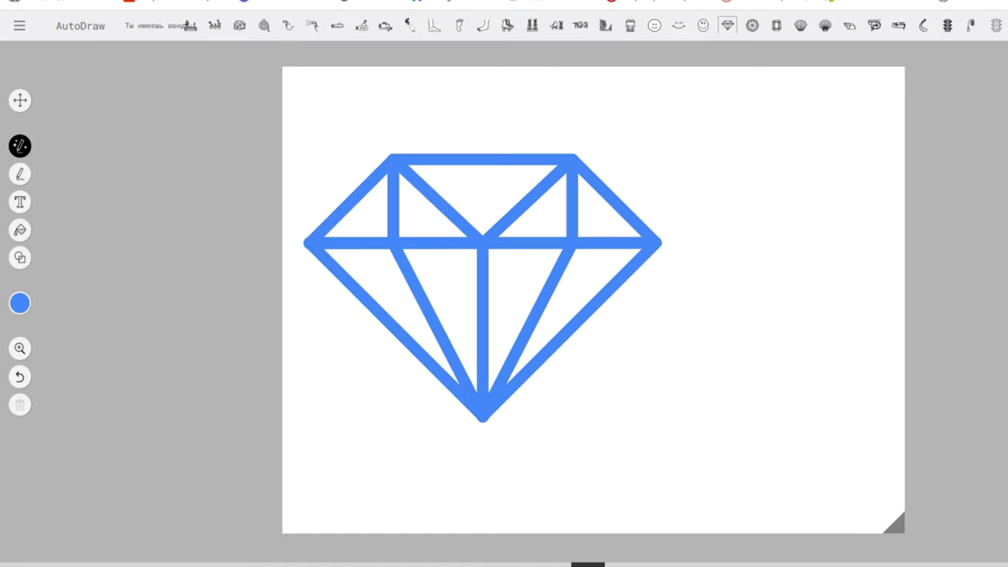
left_click(800, 25)
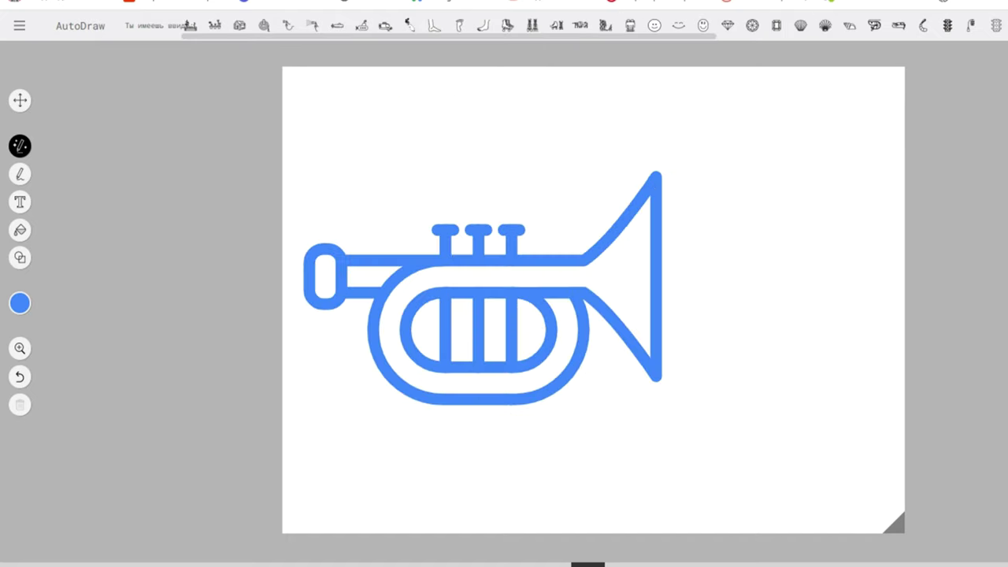
left_click(240, 25)
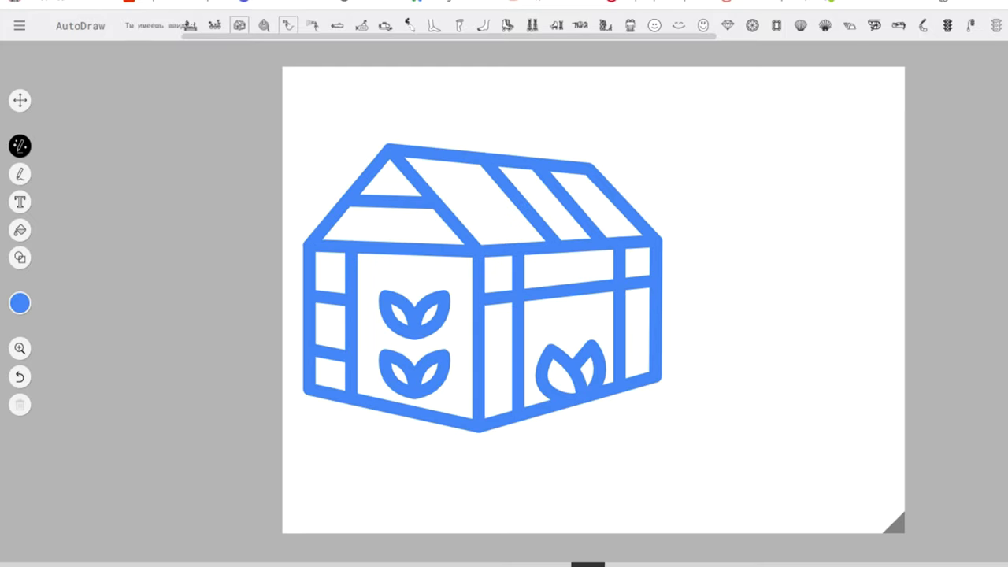
left_click(19, 25)
left_click(23, 77)
Sketch a long strip body with eight socket ovals and a cord ending in a pronged plug.
mouse_move(347, 195)
left_mouse_down()
mouse_move(393, 226)
mouse_move(384, 203)
mouse_move(465, 212)
mouse_move(477, 234)
mouse_move(485, 215)
mouse_move(584, 227)
mouse_move(555, 221)
mouse_move(627, 219)
mouse_move(602, 217)
left_mouse_up()
mouse_move(645, 222)
left_mouse_down()
mouse_move(647, 236)
mouse_move(647, 221)
mouse_move(780, 270)
mouse_move(515, 412)
mouse_move(458, 405)
left_mouse_up()
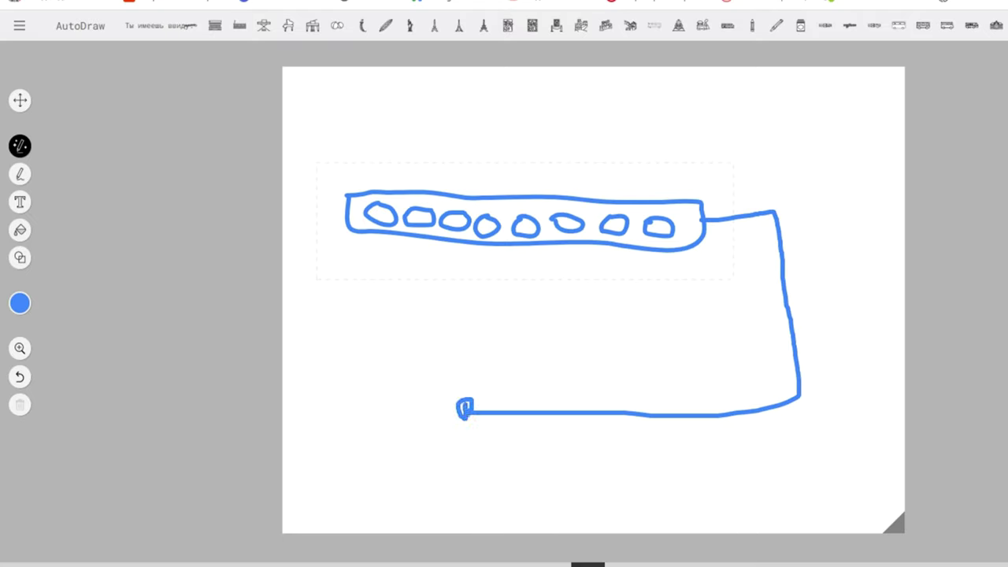
mouse_move(459, 407)
left_mouse_down()
mouse_move(444, 406)
mouse_move(446, 415)
left_mouse_up()
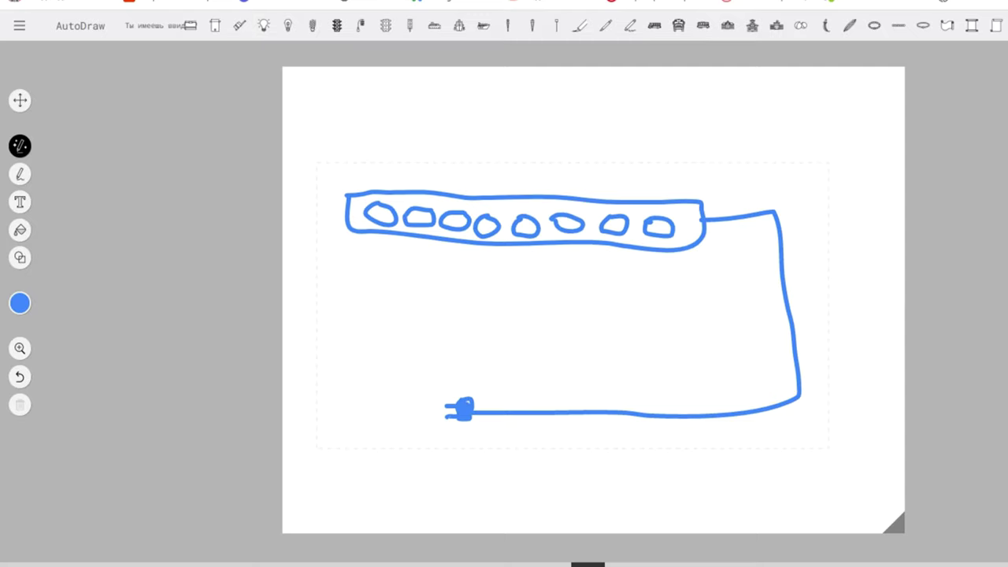
Clear the canvas and sketch a rectangle with two dotted sockets.
left_click(19, 25)
left_click(58, 82)
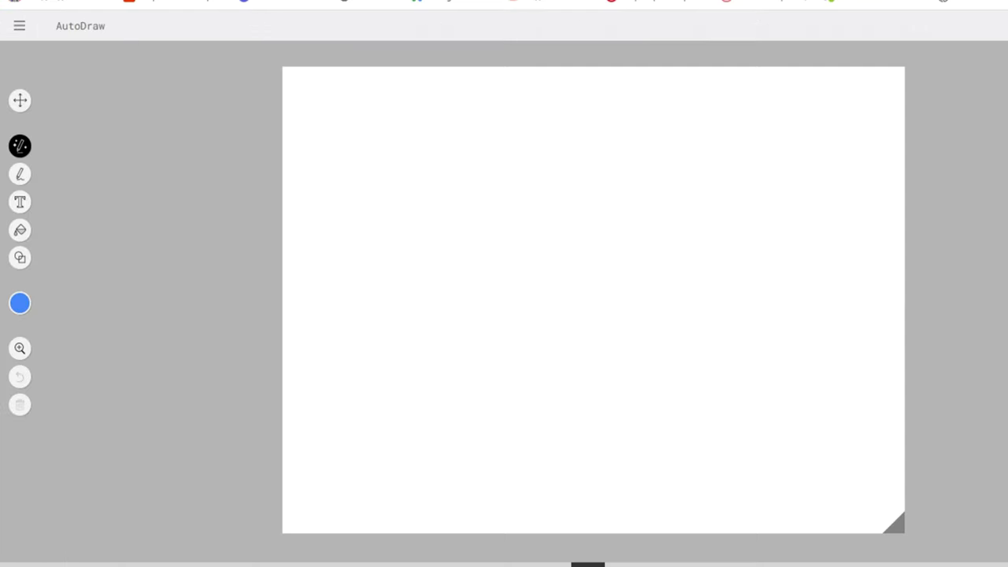
mouse_move(347, 184)
left_mouse_down()
mouse_move(465, 278)
mouse_move(671, 202)
mouse_move(347, 185)
left_mouse_up()
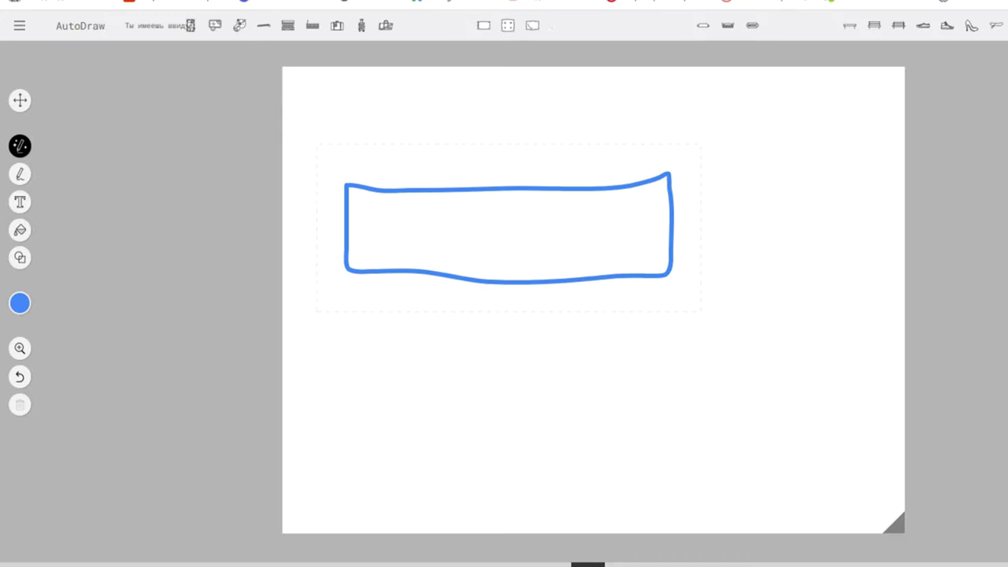
left_click_drag(407, 214, 397, 211)
left_click(406, 236)
mouse_move(460, 223)
left_mouse_down()
mouse_move(453, 248)
mouse_move(456, 225)
left_mouse_up()
left_click(470, 236)
left_click(492, 242)
Add a third dotted socket and a cord from the right side ending in a pronged plug.
mouse_move(540, 232)
left_mouse_down()
mouse_move(590, 238)
mouse_move(538, 235)
left_mouse_up()
left_click(549, 241)
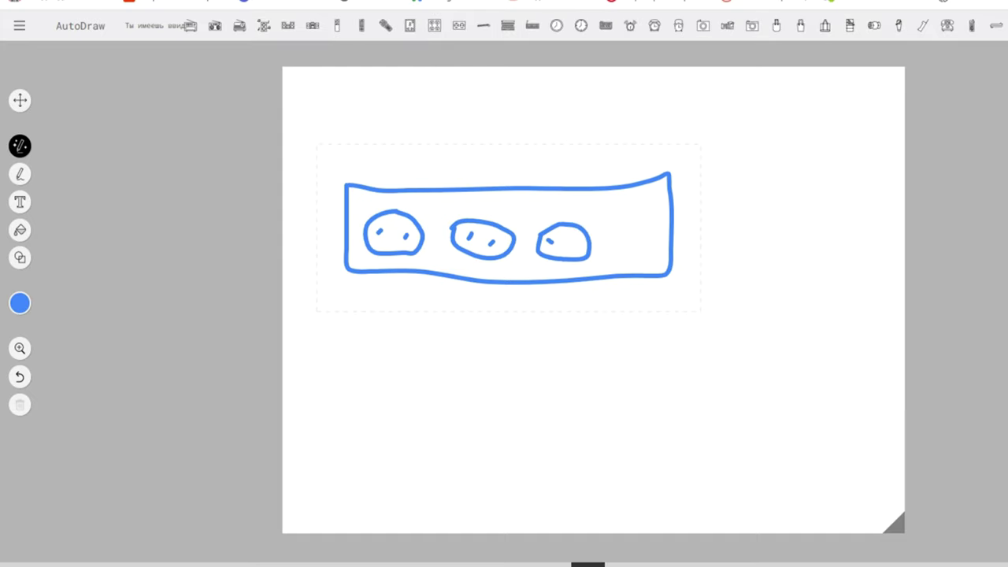
left_click(576, 245)
left_click_drag(676, 233, 760, 230)
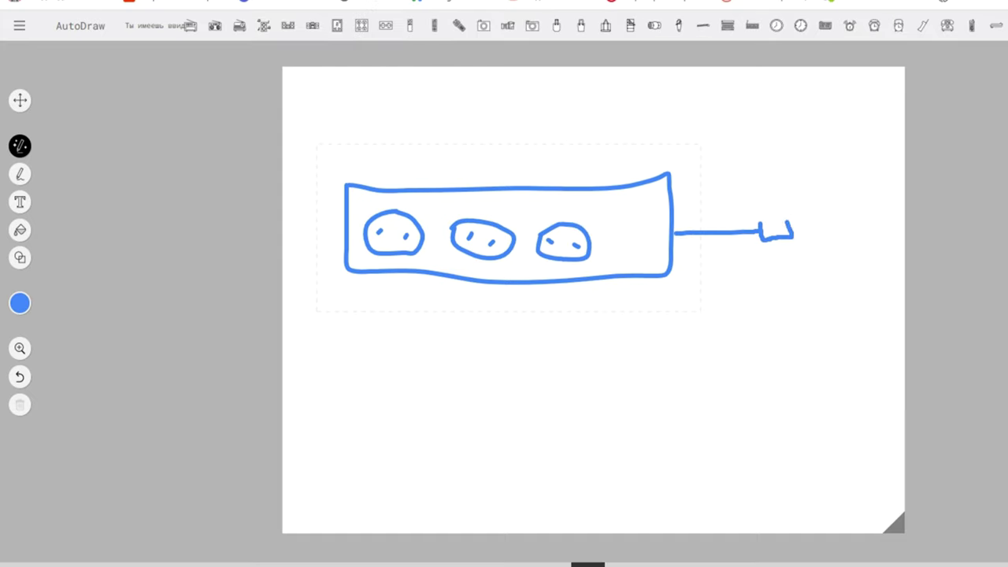
mouse_move(790, 223)
left_mouse_down()
mouse_move(812, 222)
mouse_move(814, 230)
left_mouse_up()
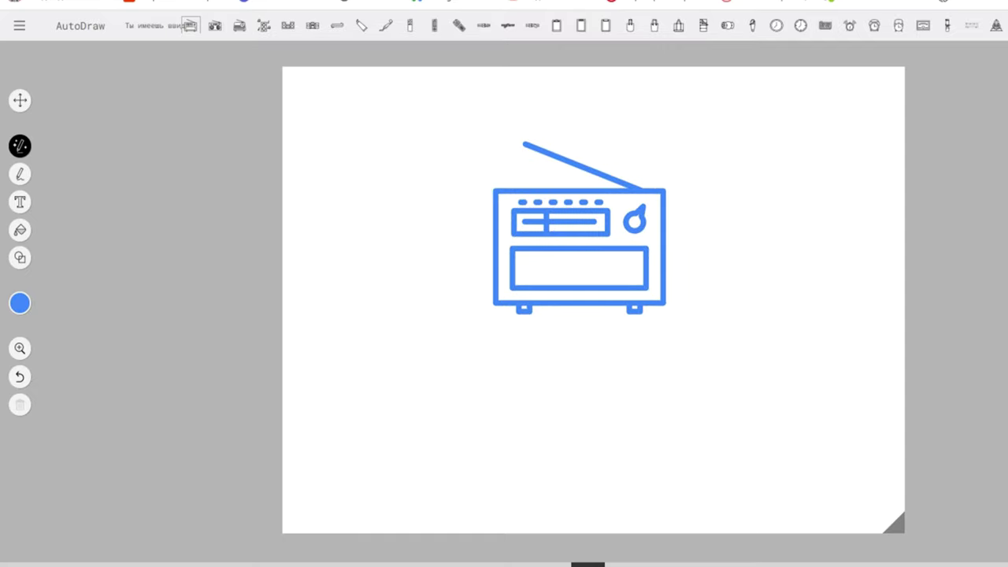
left_click(19, 25)
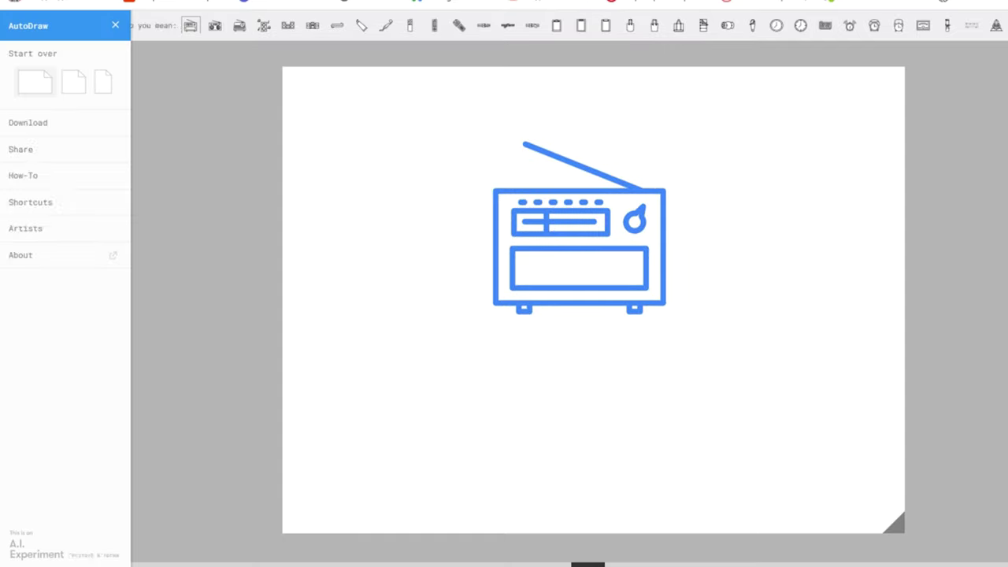
Clear the radio and sketch a rounded head with a side loop, whiskers and an inner curve.
left_click(51, 53)
left_click_drag(502, 280, 654, 273)
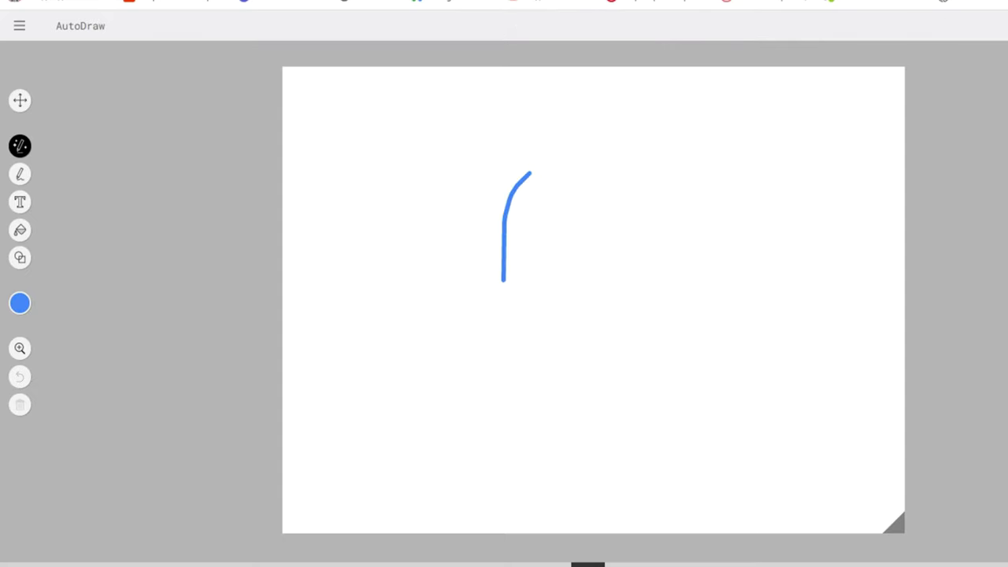
mouse_move(475, 310)
left_mouse_down()
mouse_move(696, 299)
mouse_move(583, 325)
mouse_move(595, 337)
left_mouse_up()
mouse_move(623, 297)
left_mouse_down()
mouse_move(765, 232)
mouse_move(779, 280)
left_mouse_up()
left_click_drag(654, 324, 756, 337)
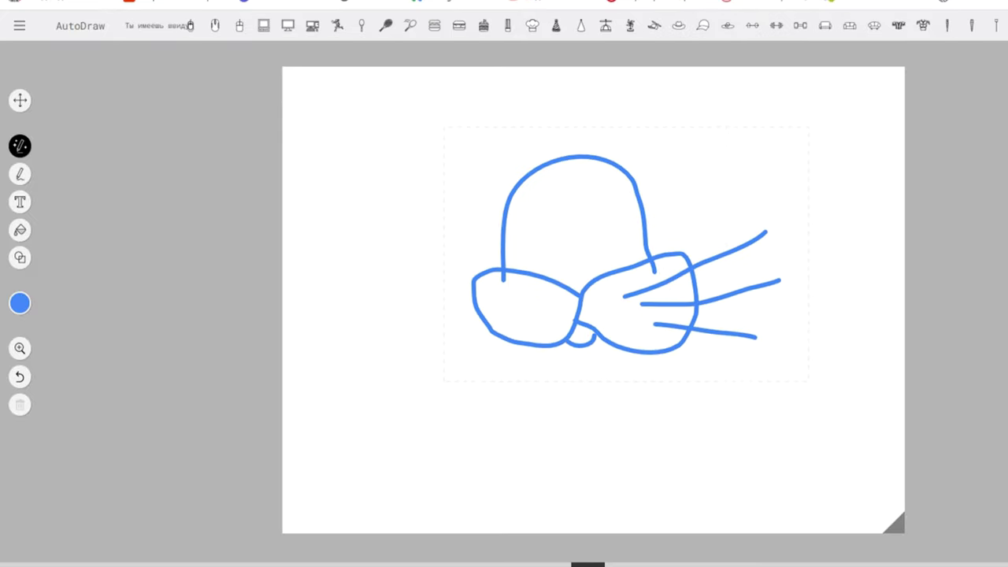
left_click_drag(504, 318, 373, 363)
left_click_drag(488, 303, 383, 317)
left_click_drag(490, 280, 359, 257)
mouse_move(505, 214)
left_mouse_down()
mouse_move(552, 235)
mouse_move(571, 285)
mouse_move(638, 199)
mouse_move(608, 126)
mouse_move(652, 184)
mouse_move(650, 245)
mouse_move(463, 181)
mouse_move(503, 250)
mouse_move(540, 279)
left_mouse_up()
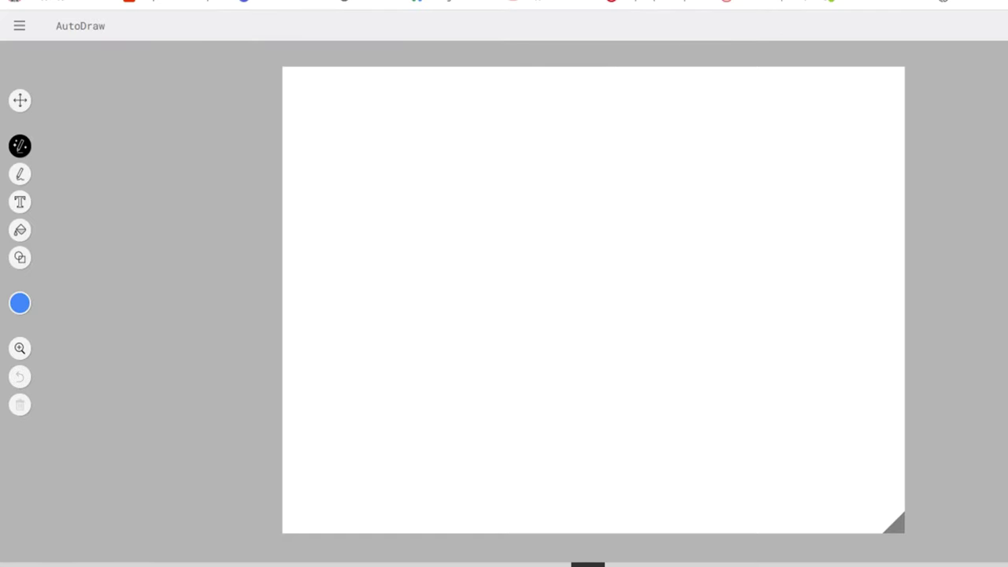
Sketch a long-necked animal and swap suggestions from brachiosaurus to the standing giraffe.
mouse_move(429, 389)
left_mouse_down()
mouse_move(627, 353)
mouse_move(429, 388)
left_mouse_up()
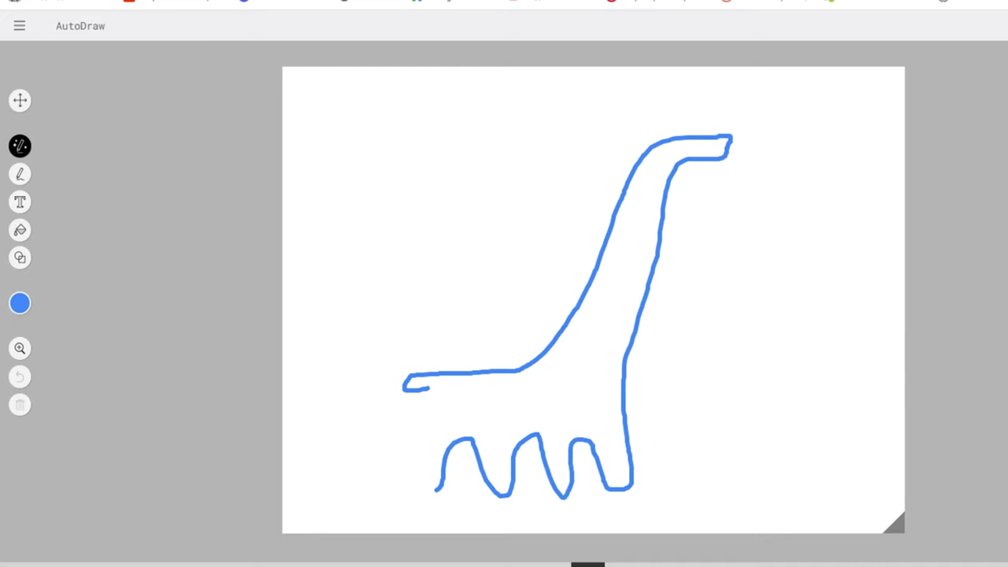
left_click(310, 25)
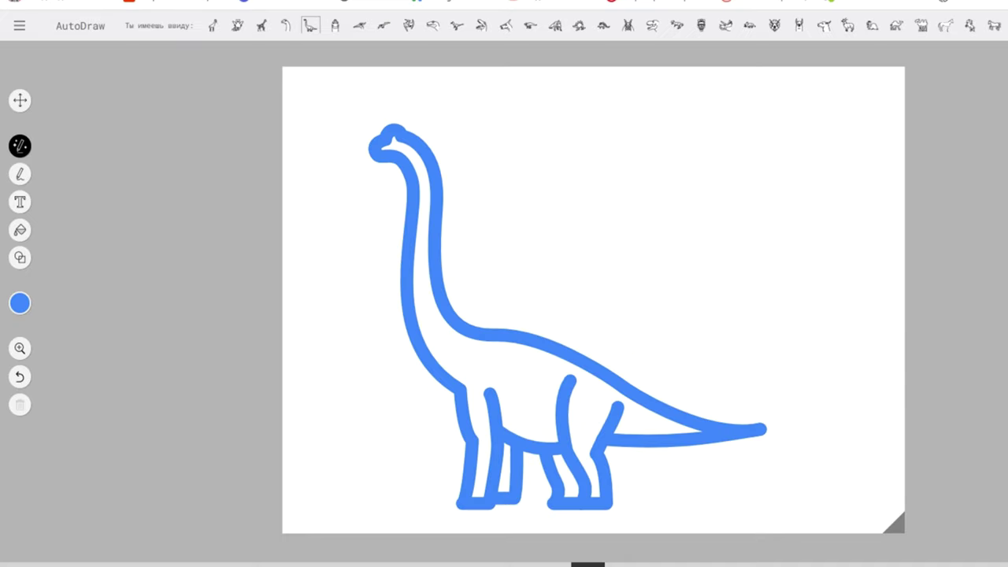
left_click(261, 25)
left_click(212, 25)
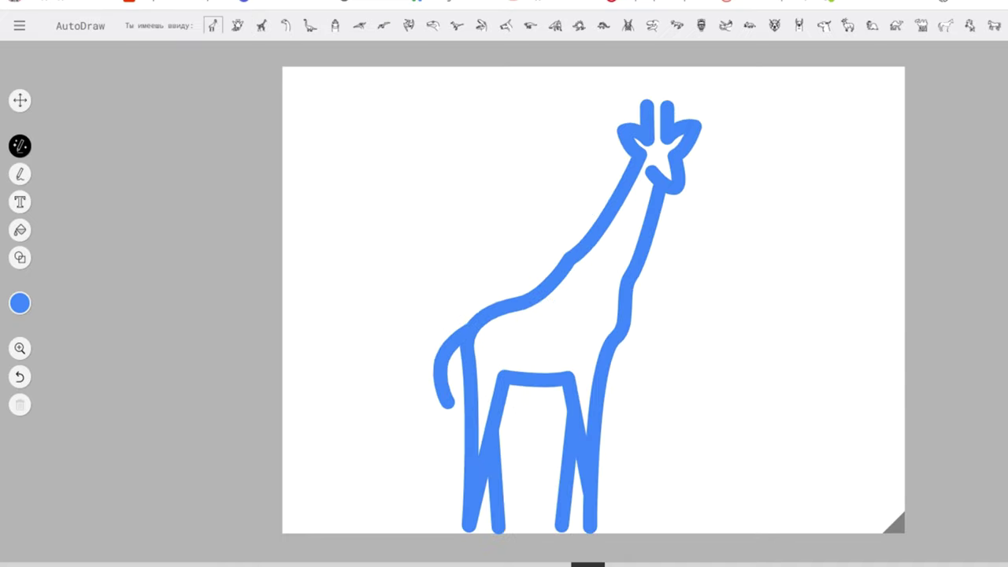